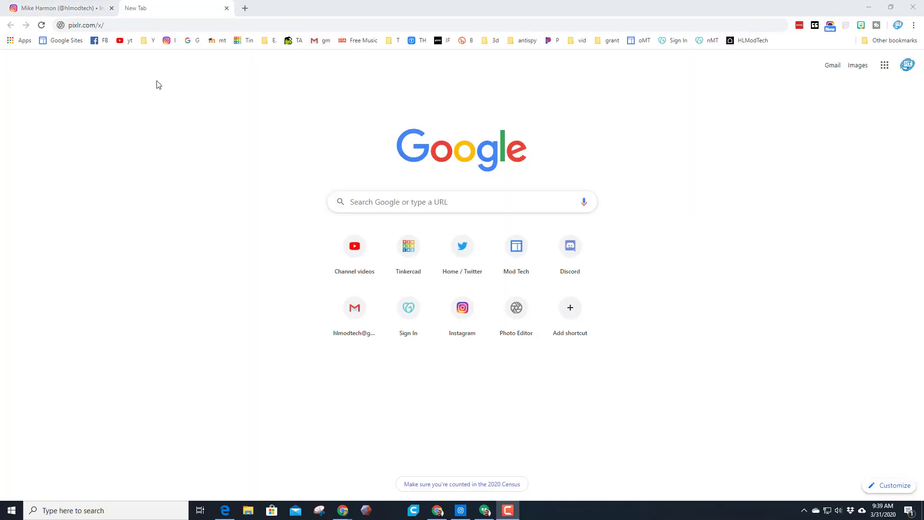
Open pixlr.com/x/ and create a new blank image from the Instagram 1080x1080 preset
click(138, 23)
key(Return)
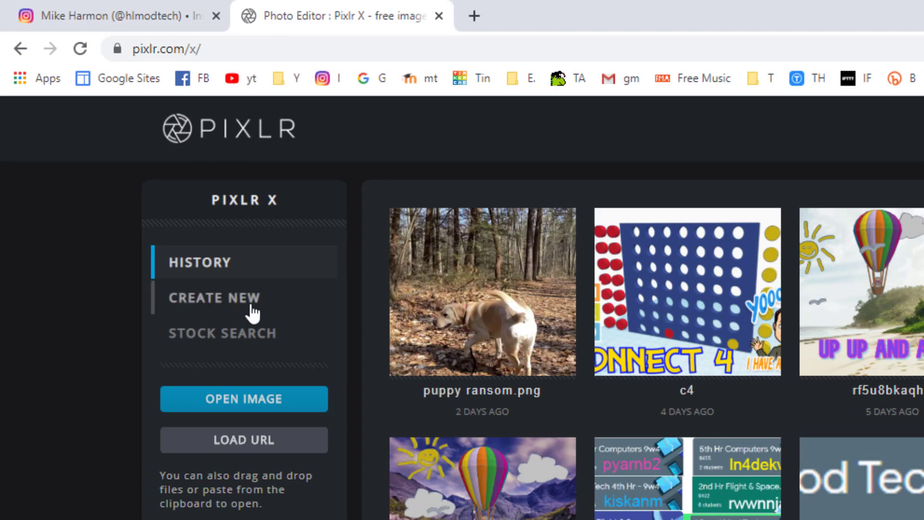
click(262, 298)
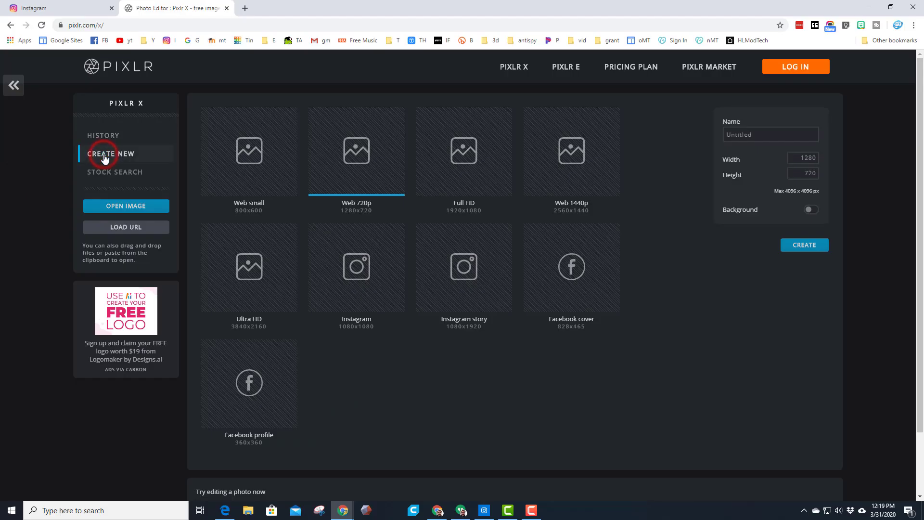
click(362, 281)
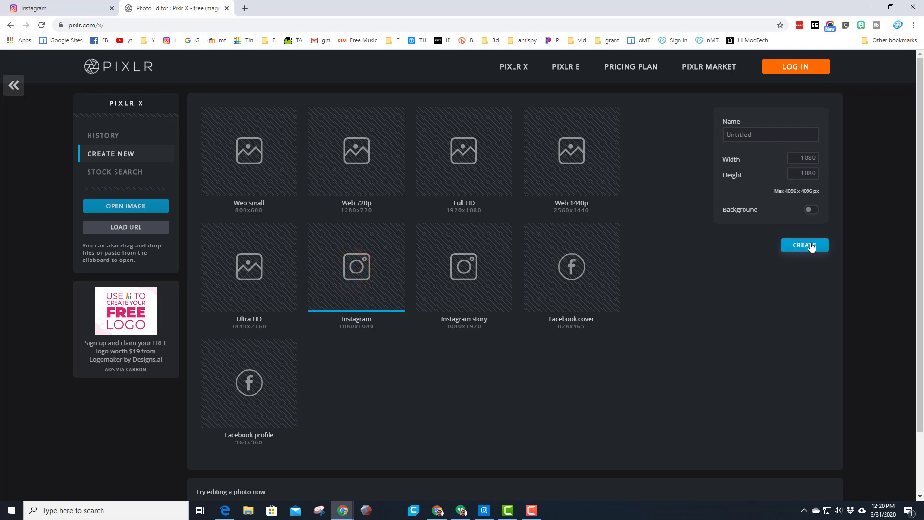
click(811, 245)
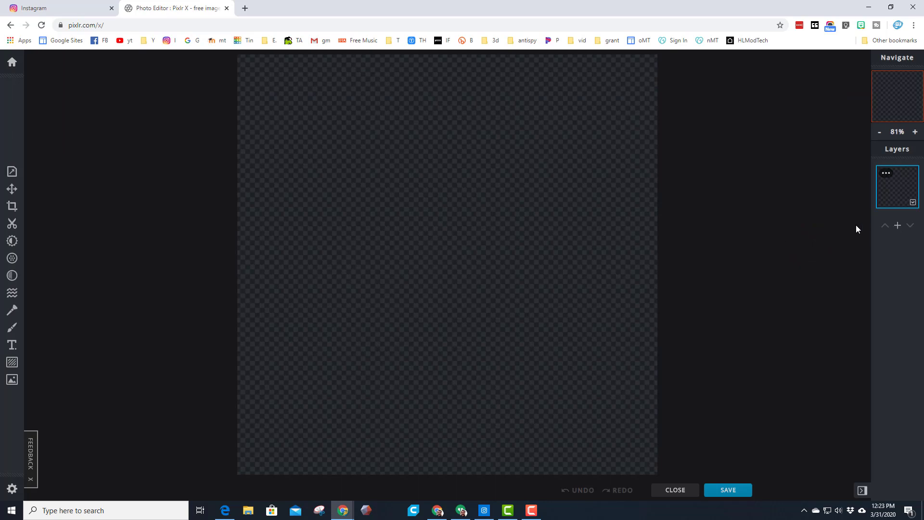
Add an image layer with 1spaceship.png, found by searching Downloads for "1s"
click(897, 226)
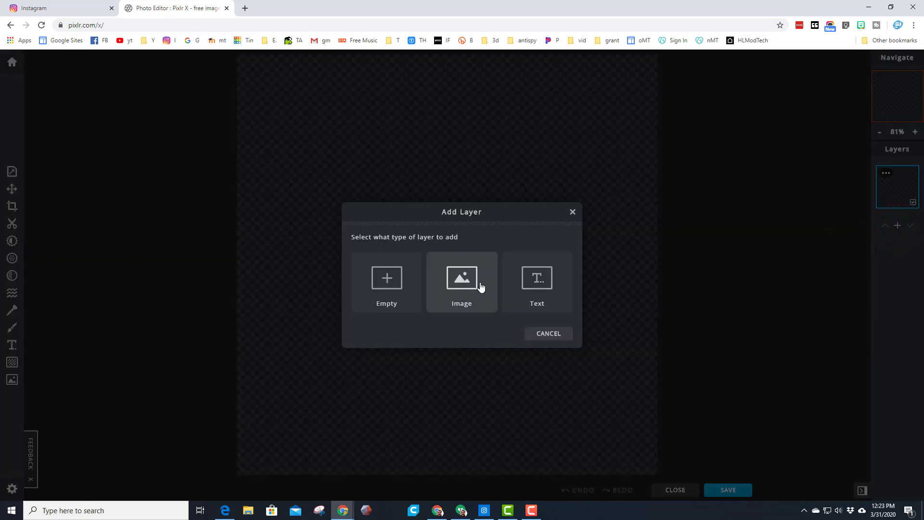
click(460, 284)
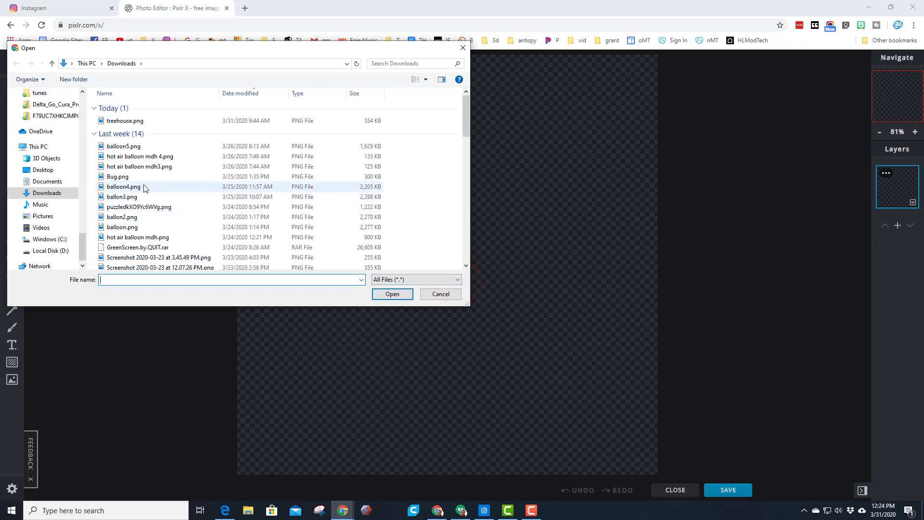
click(371, 64)
text(1s)
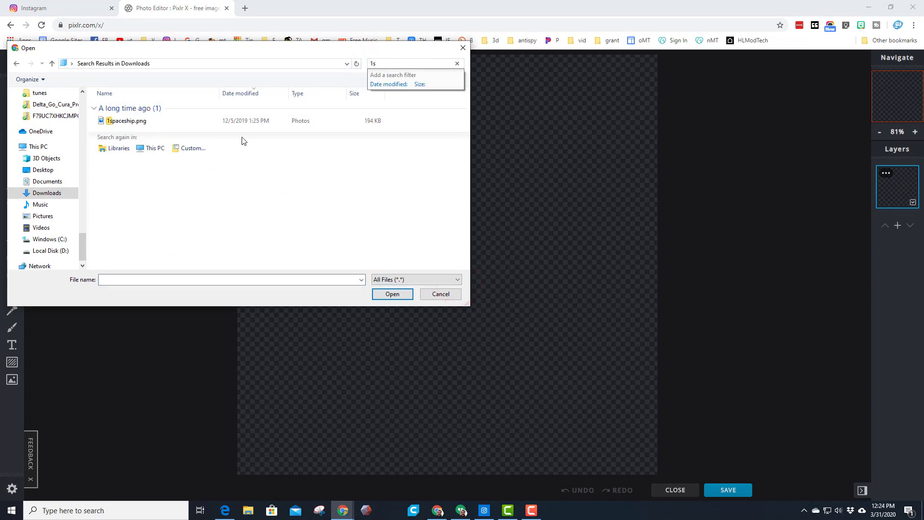
double_click(123, 121)
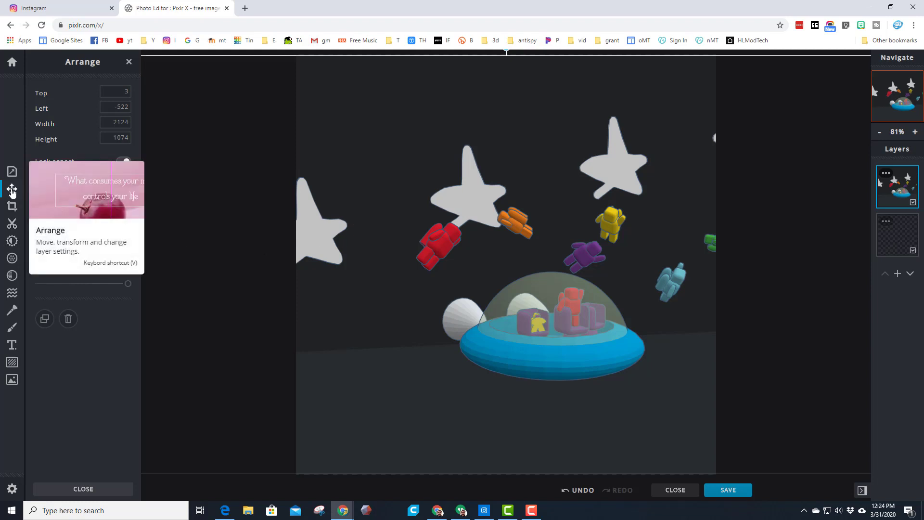
Add a text layer reading "Going where no Astro bot has gone before" and place it over the lower half of the image
click(12, 344)
click(82, 119)
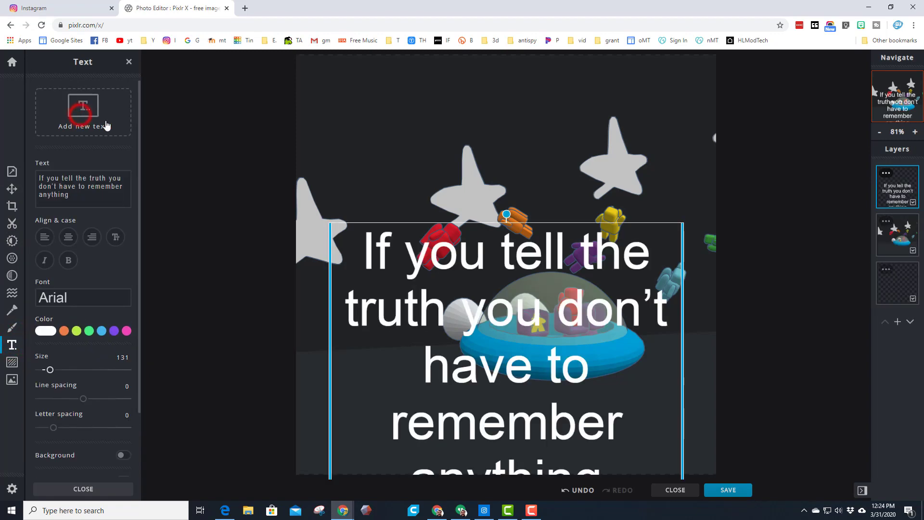
drag(443, 262, 448, 211)
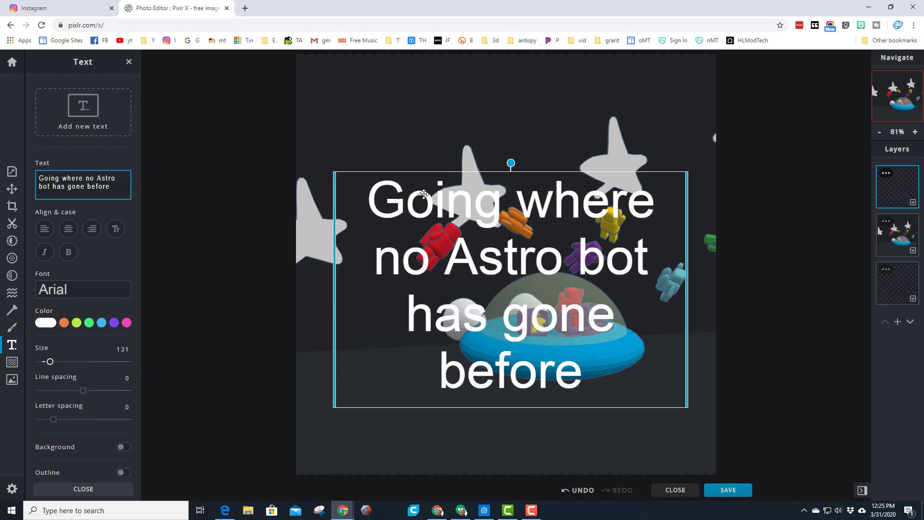
drag(401, 202, 404, 259)
drag(340, 249, 333, 249)
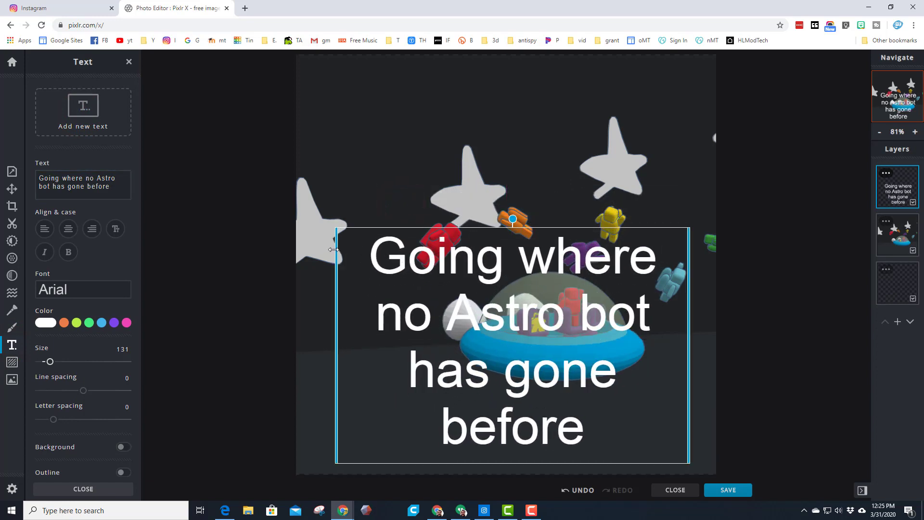
Try several fonts on the caption, such as Cervantes, Chukies and Chiqarine, and set it to CuprumFFU
click(75, 294)
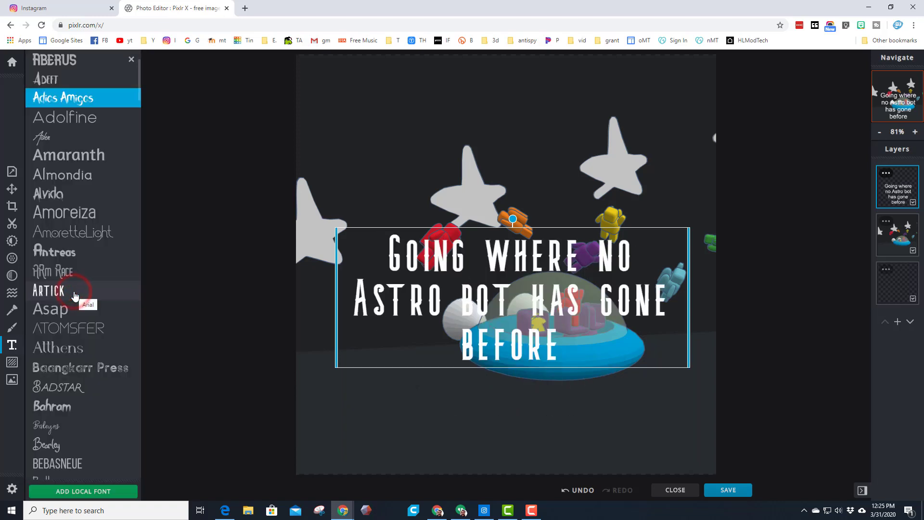
scroll(80, 323, down, 15)
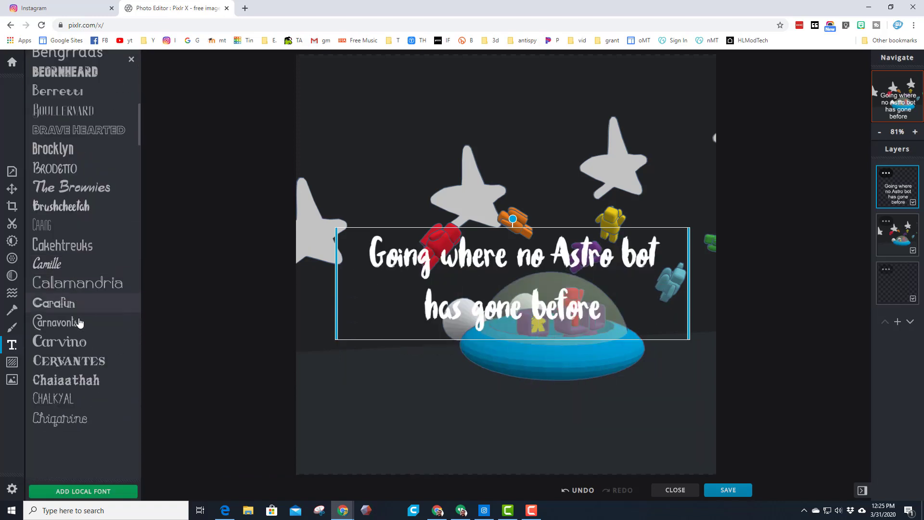
click(71, 331)
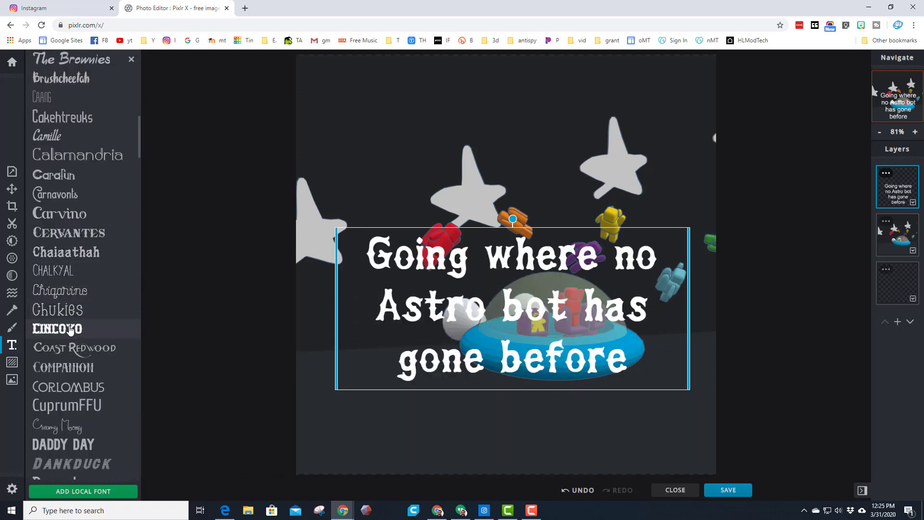
click(71, 236)
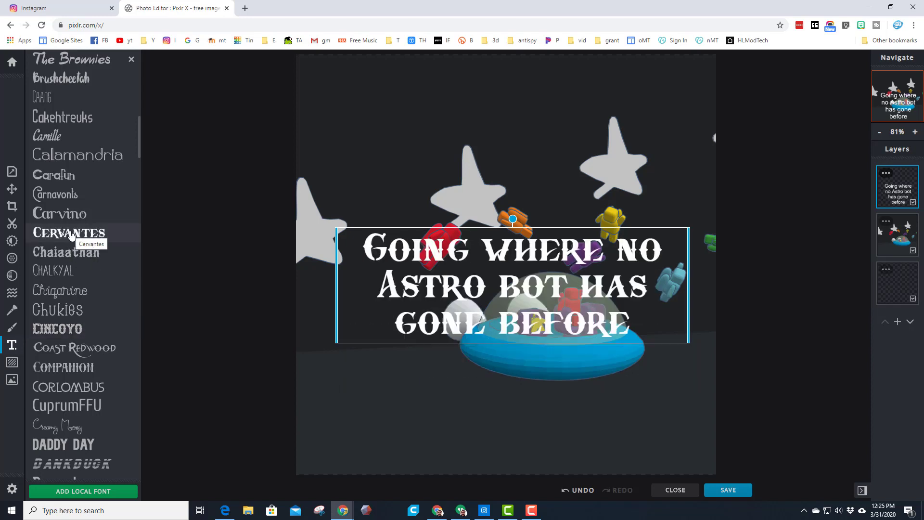
click(60, 331)
click(60, 312)
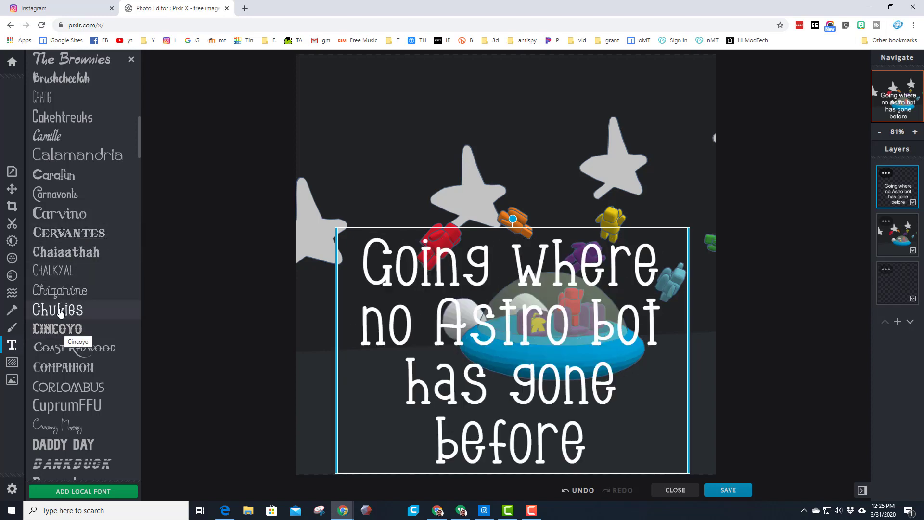
click(60, 289)
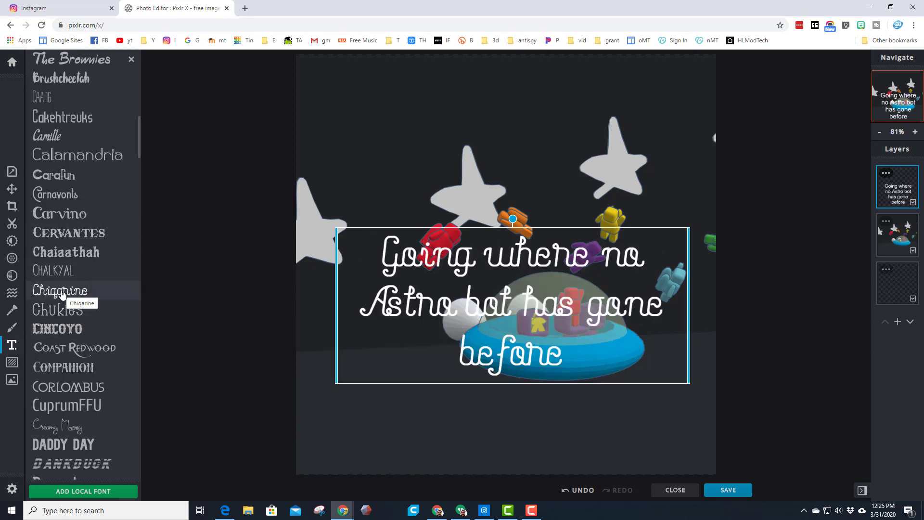
click(57, 367)
click(66, 406)
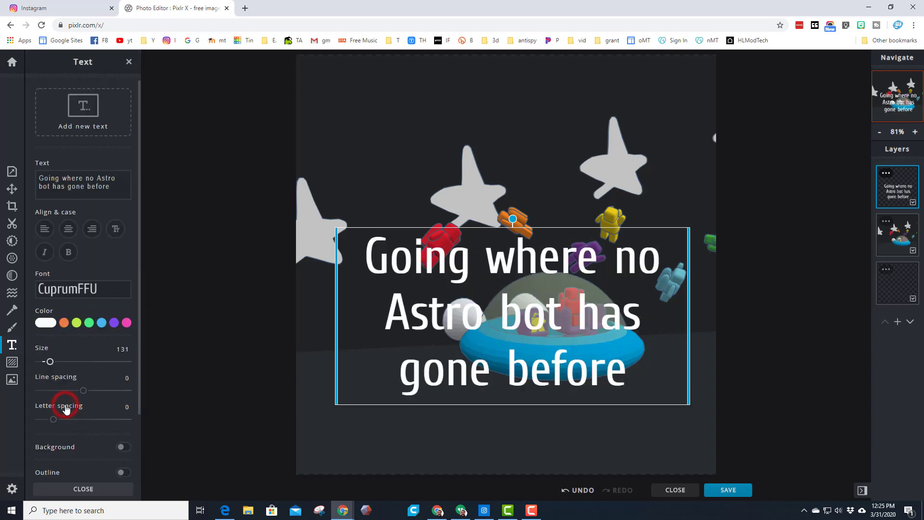
Color the caption pink #EB46B4, reduce its size to 114 and move it down to the canvas's lower edge
click(125, 323)
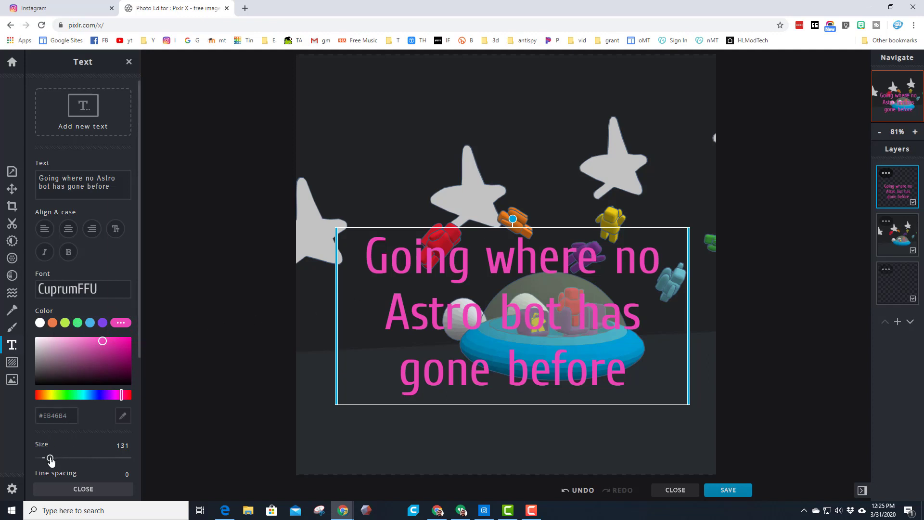
drag(51, 460, 48, 458)
drag(380, 311, 381, 405)
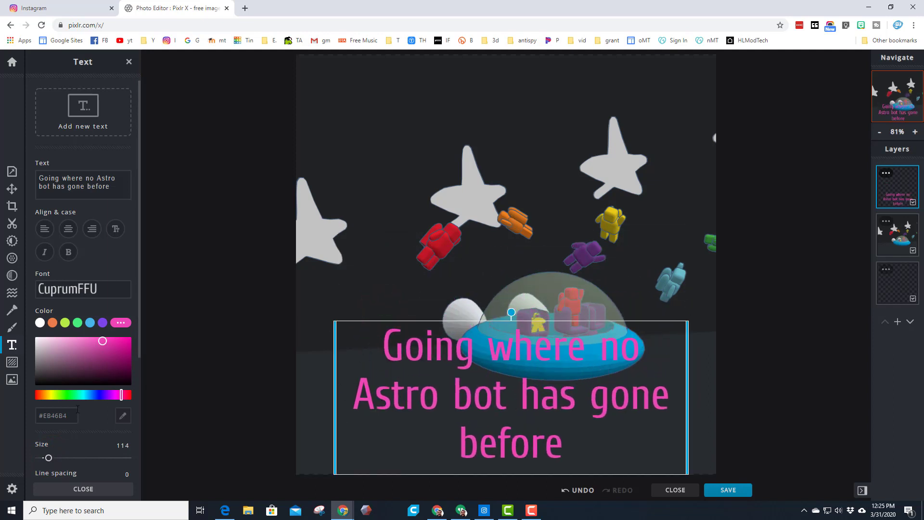
Set the caption's letter spacing to -6 and line spacing to -24, and move it back down to the canvas's lower edge
scroll(77, 409, down, 2)
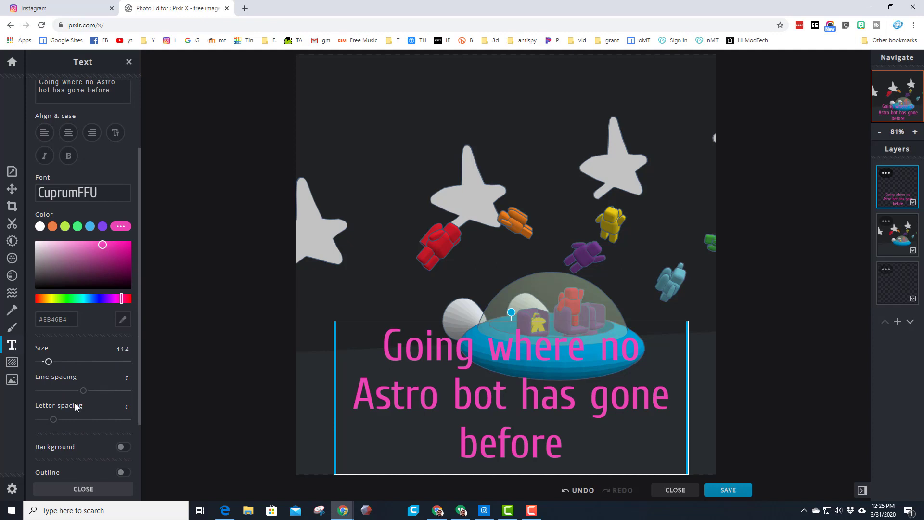
drag(54, 422, 49, 423)
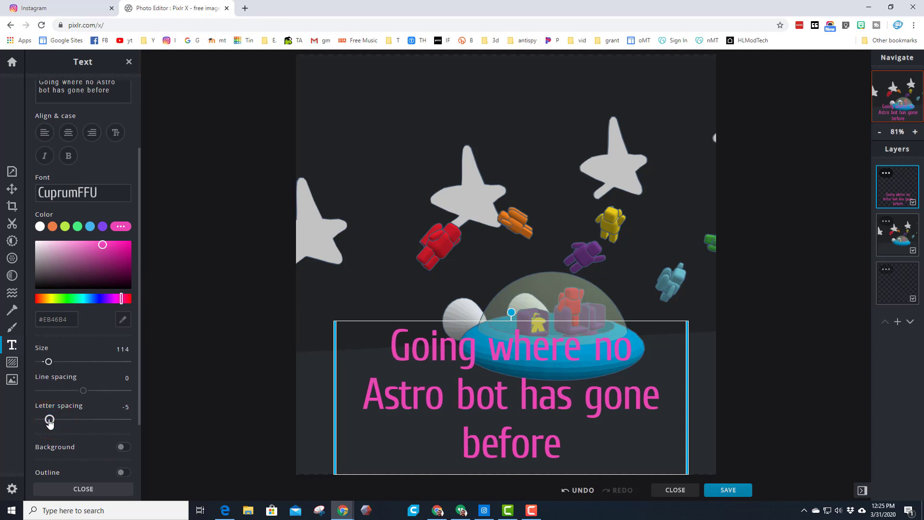
drag(84, 394, 73, 396)
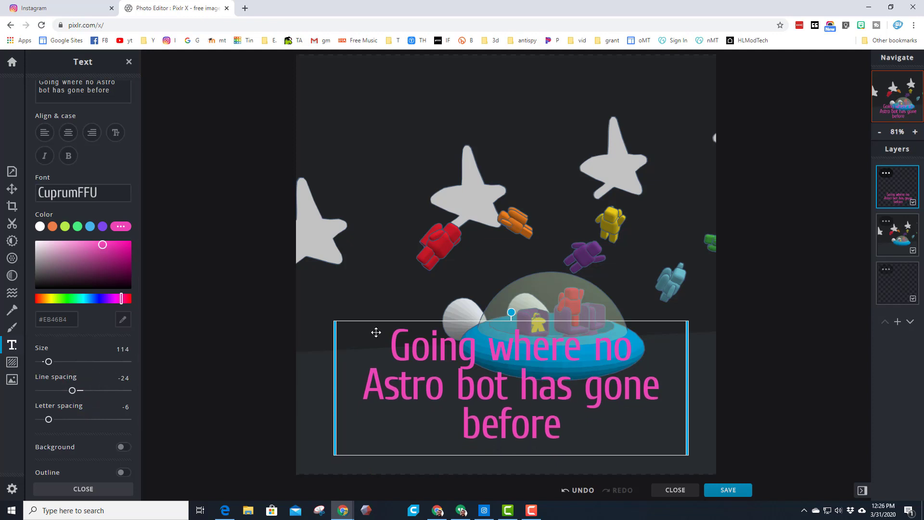
drag(423, 333, 425, 352)
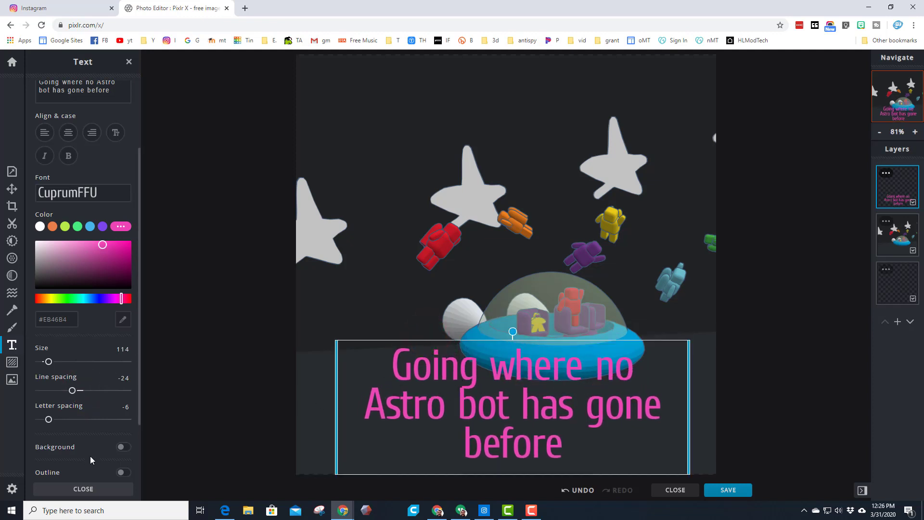
Turn on the caption's outline and change the text color to magenta #EB46D5, trying green first
click(124, 472)
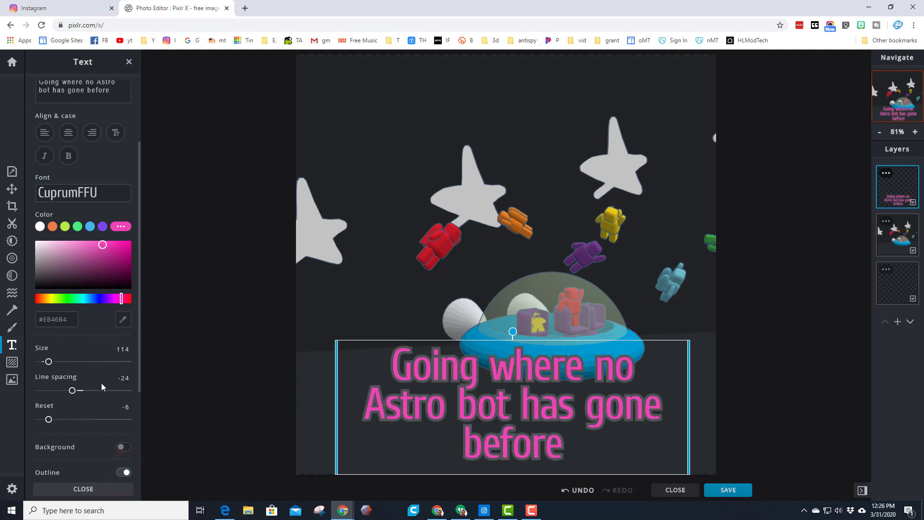
click(68, 299)
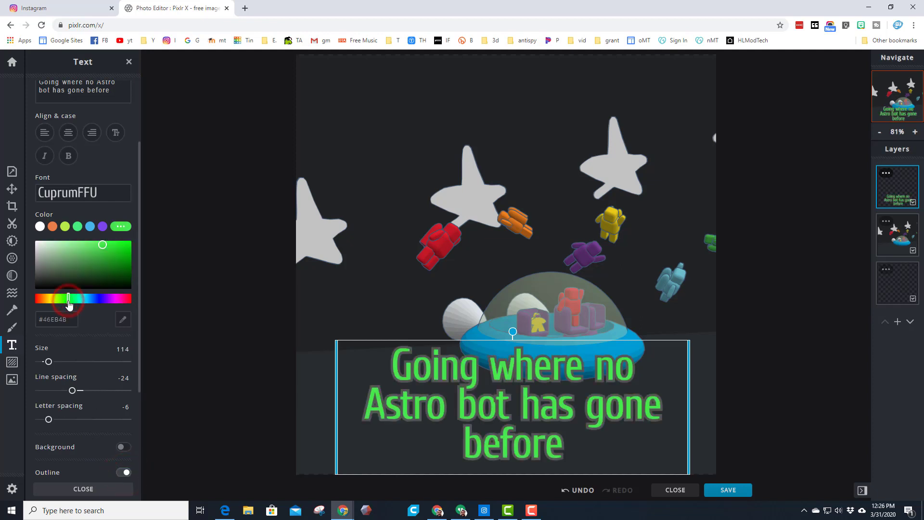
click(119, 299)
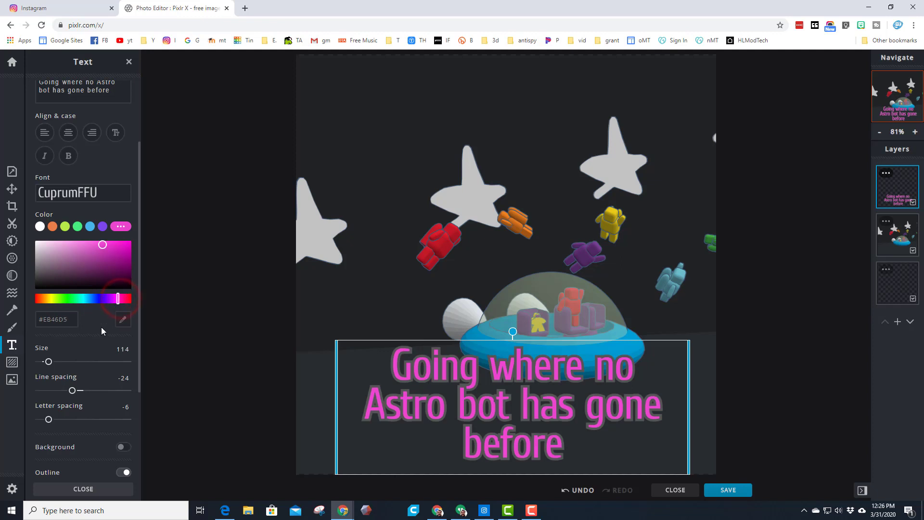
Change the caption's outline to a slightly darkened pure green, set the outline size to 2 and finish the text editing
scroll(80, 422, down, 3)
click(89, 395)
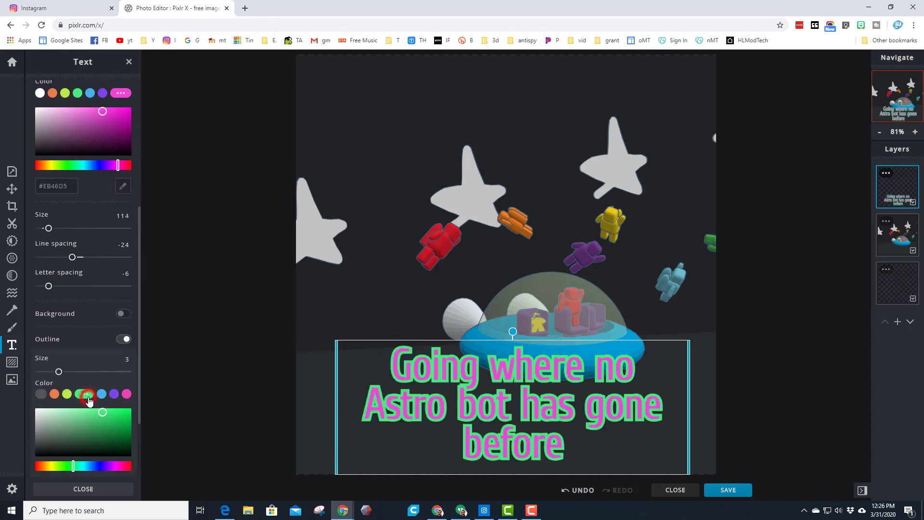
drag(120, 418, 123, 410)
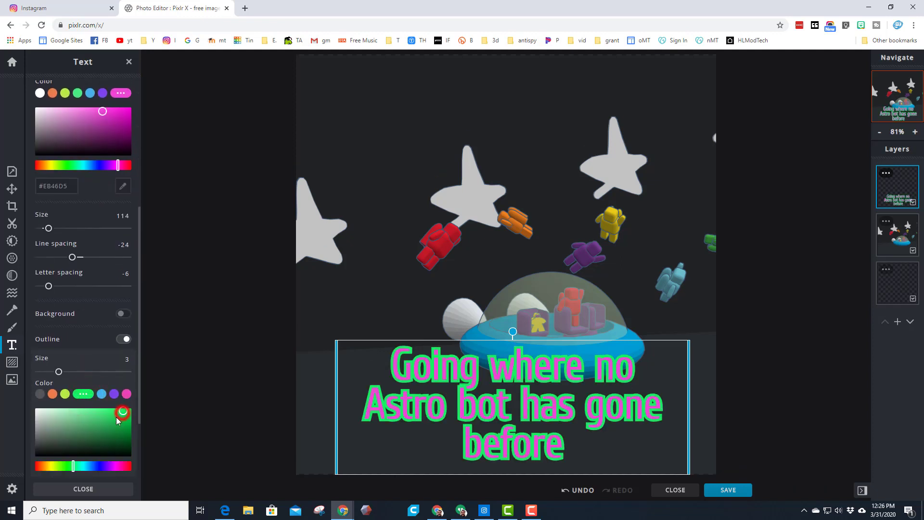
click(68, 466)
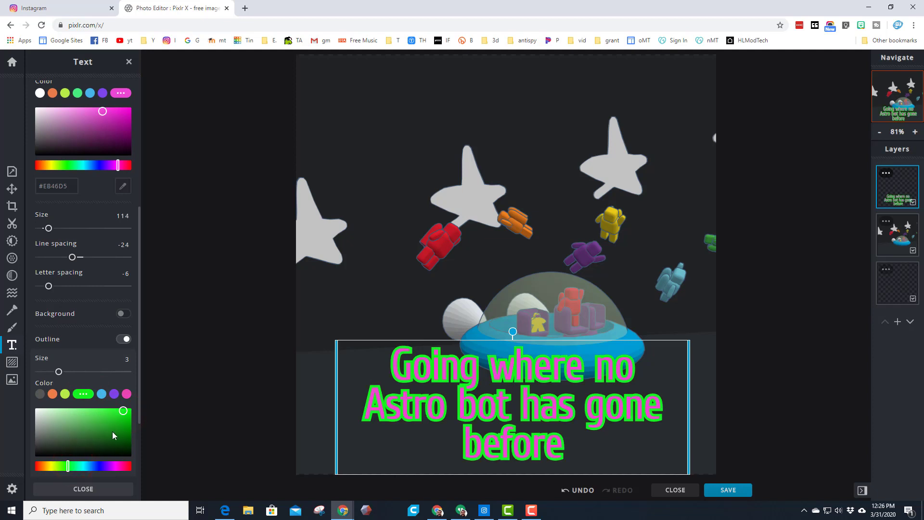
drag(123, 415, 110, 422)
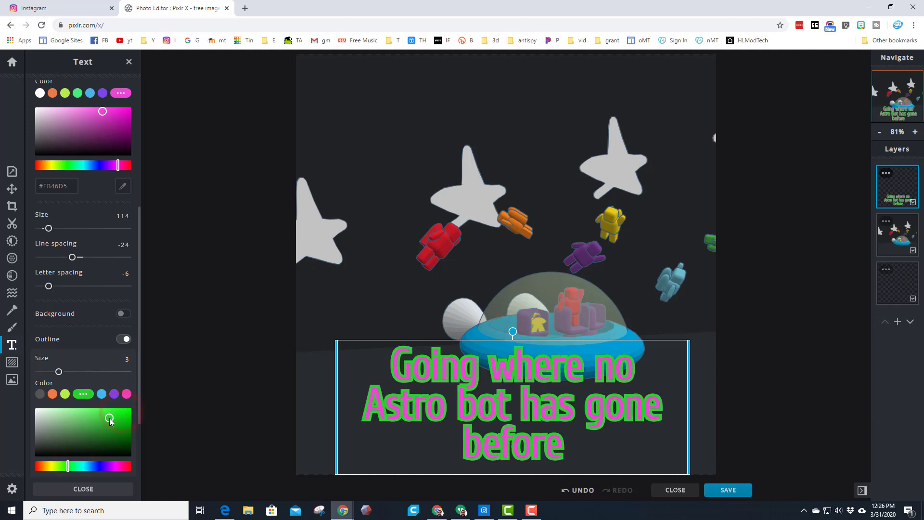
drag(58, 374, 53, 374)
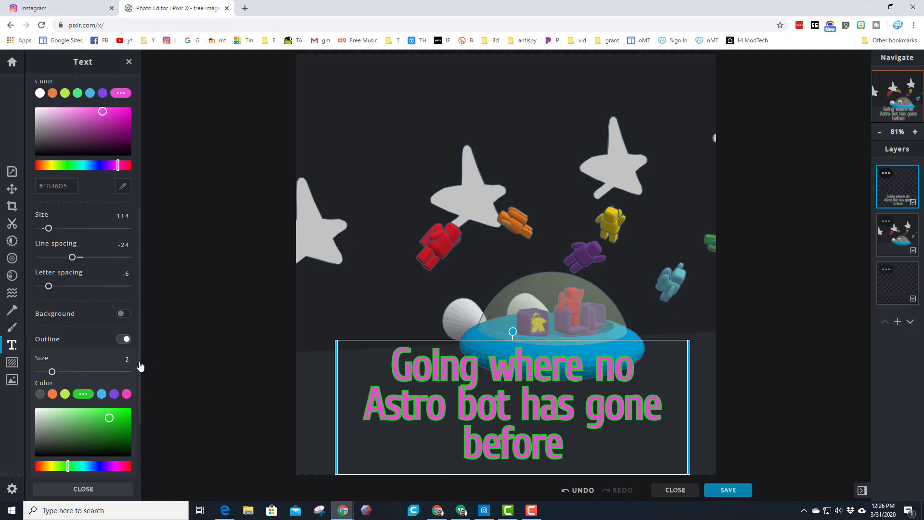
click(82, 489)
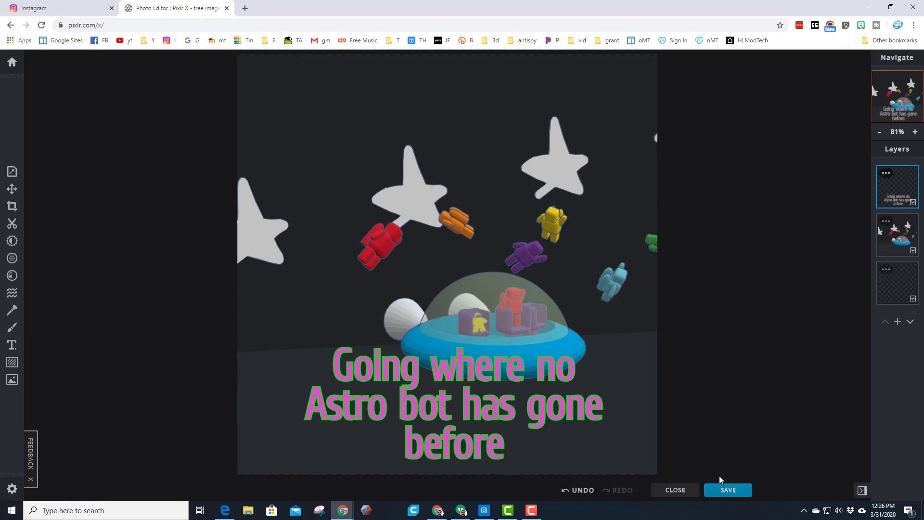
Save the image as a PNG named ss1 in the Downloads folder and dismiss the download message
click(728, 490)
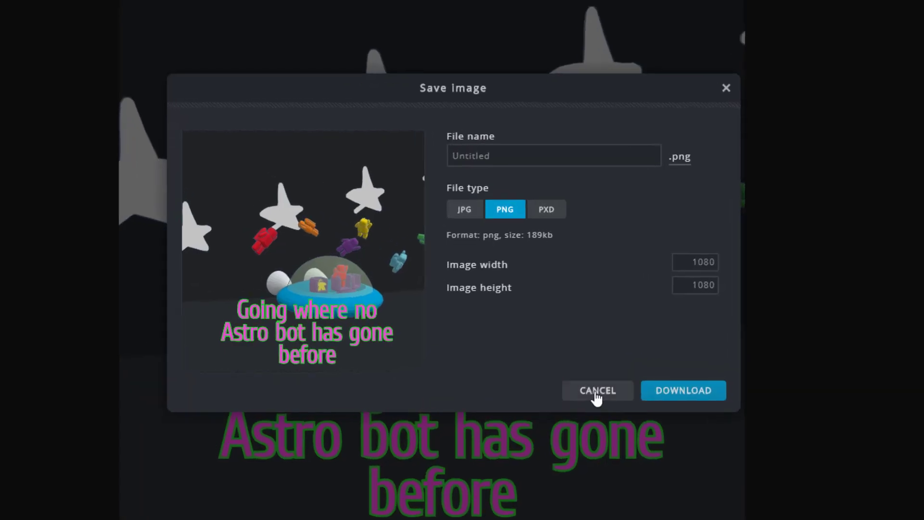
double_click(510, 154)
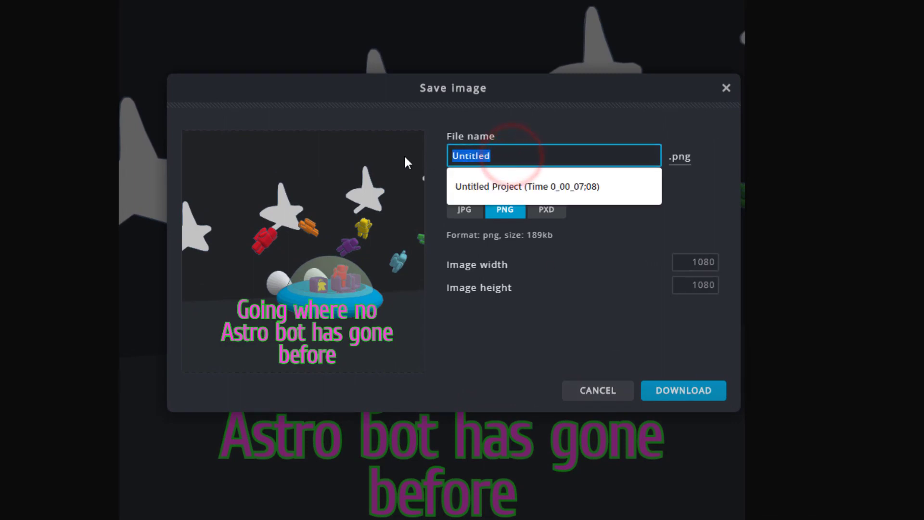
text(ss1)
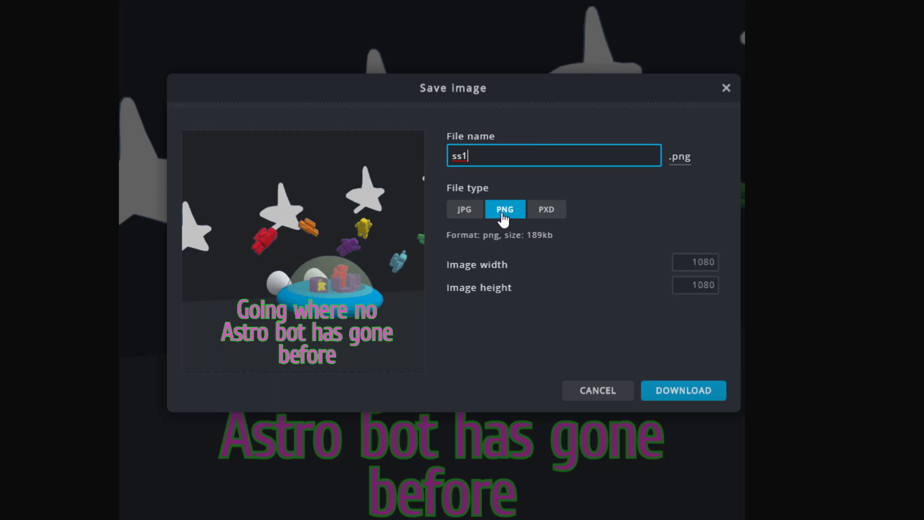
click(666, 391)
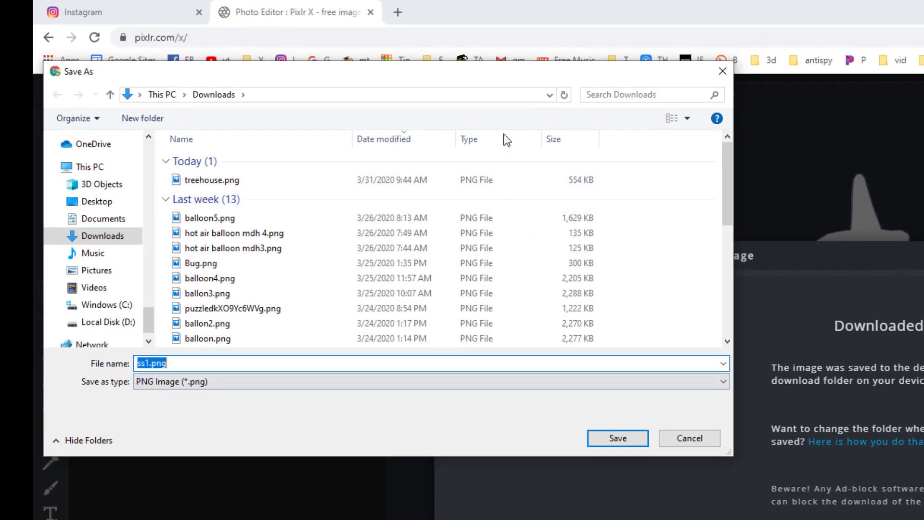
drag(345, 76, 425, 105)
click(185, 268)
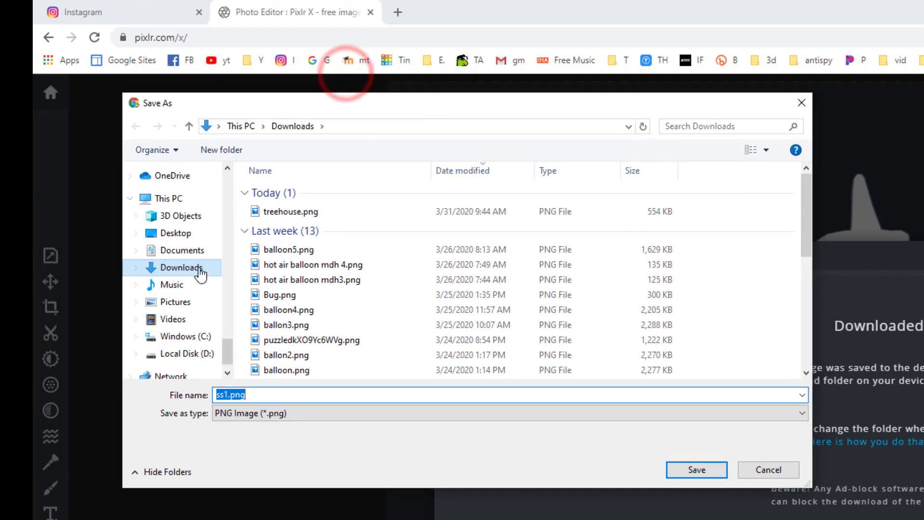
click(701, 470)
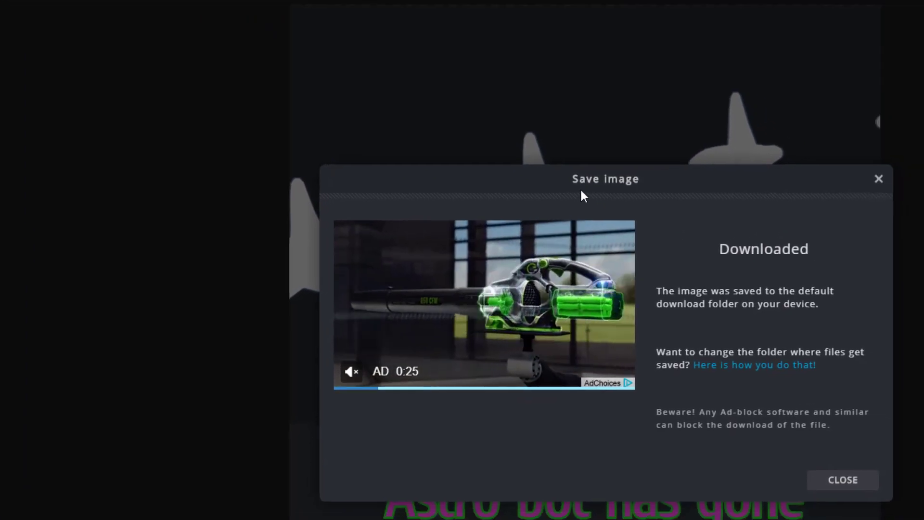
click(838, 480)
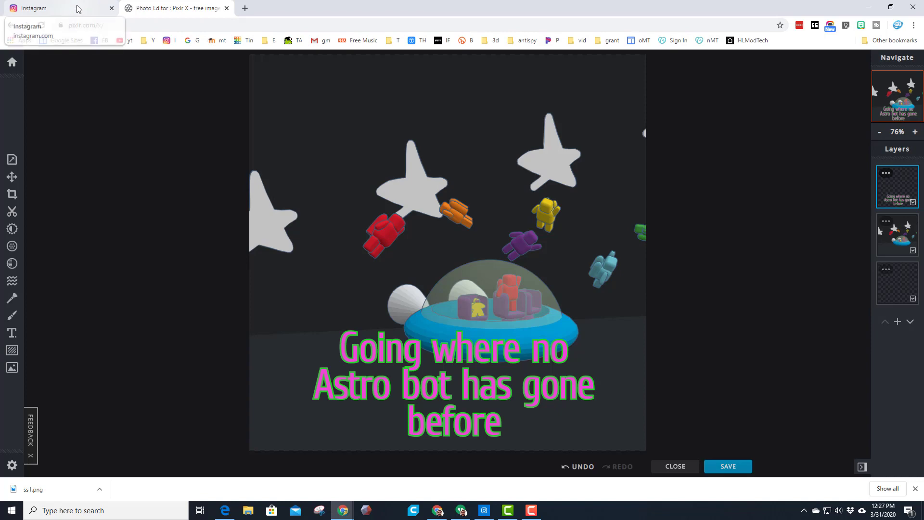
Switch to the Instagram desktop app and look over the profile page and its posts
click(484, 509)
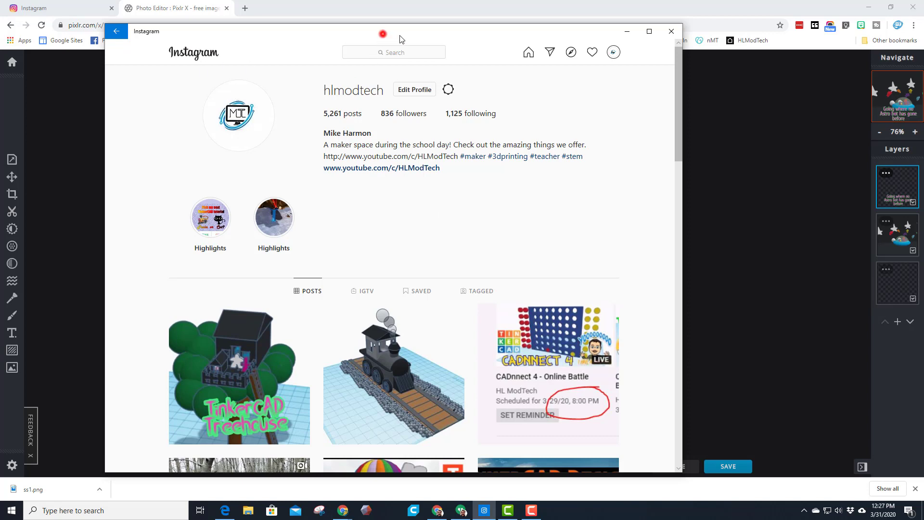
drag(382, 30, 384, 21)
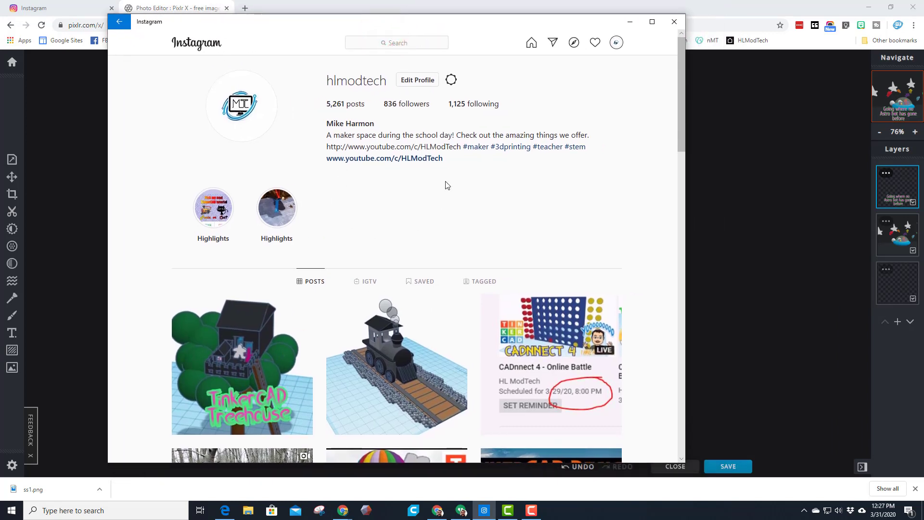
scroll(633, 231, down, 2)
scroll(602, 207, up, 2)
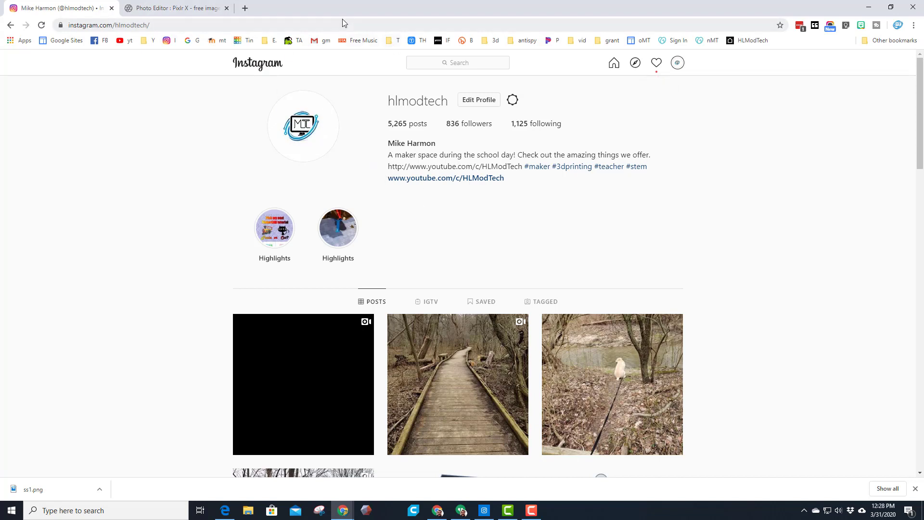
Switch to the Instagram profile in Chrome, turn on mobile device emulation in the developer tools and reload the page
key(F12)
click(72, 15)
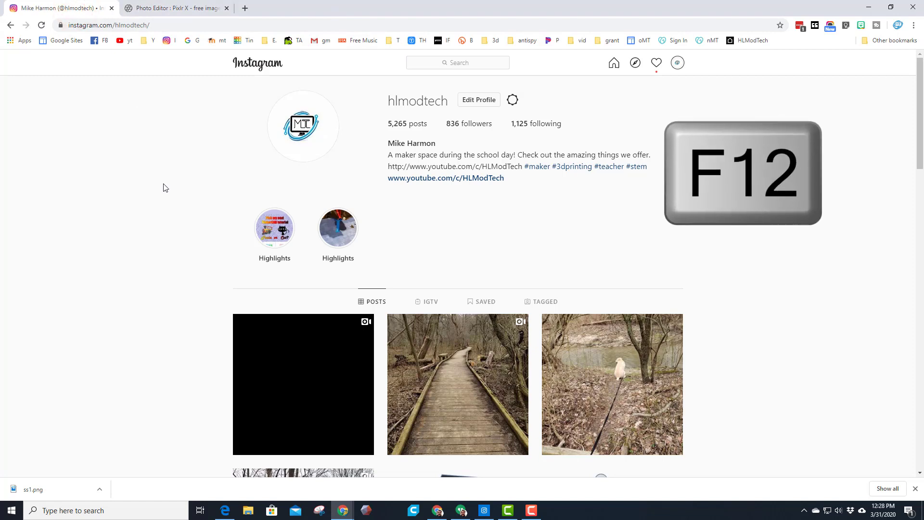
key(F12)
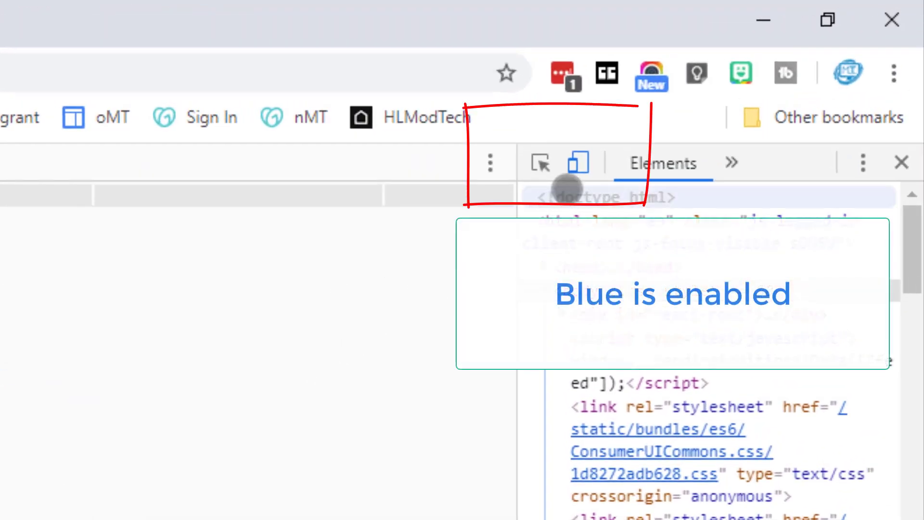
click(578, 161)
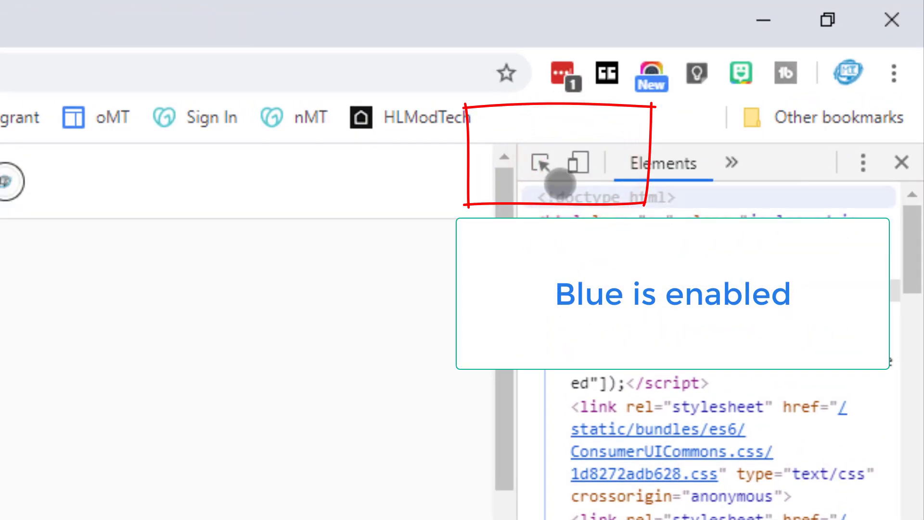
click(580, 161)
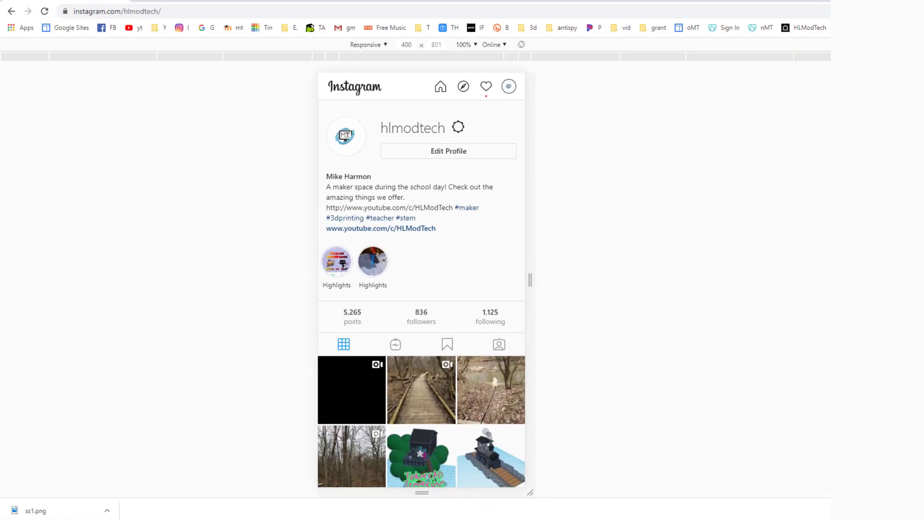
click(44, 11)
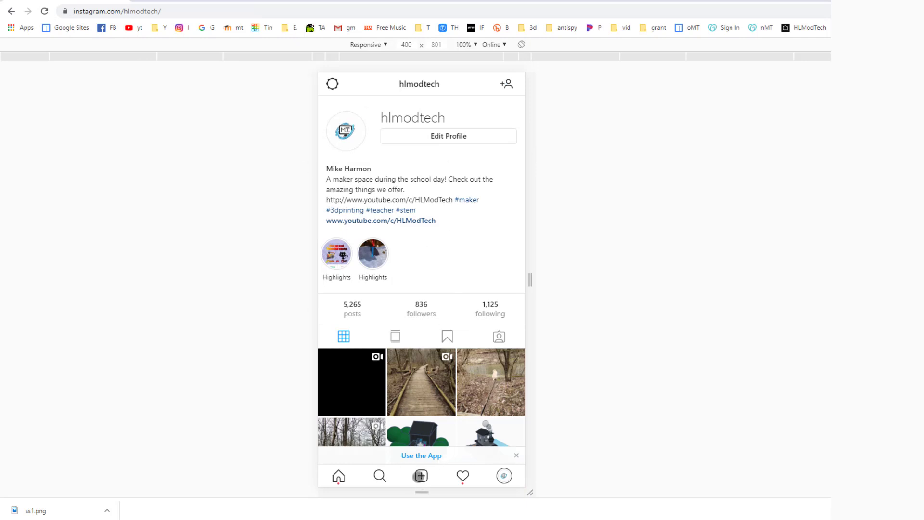
Start a new Instagram post, list all file types in the Downloads folder with *.* and choose ss1.png
click(421, 476)
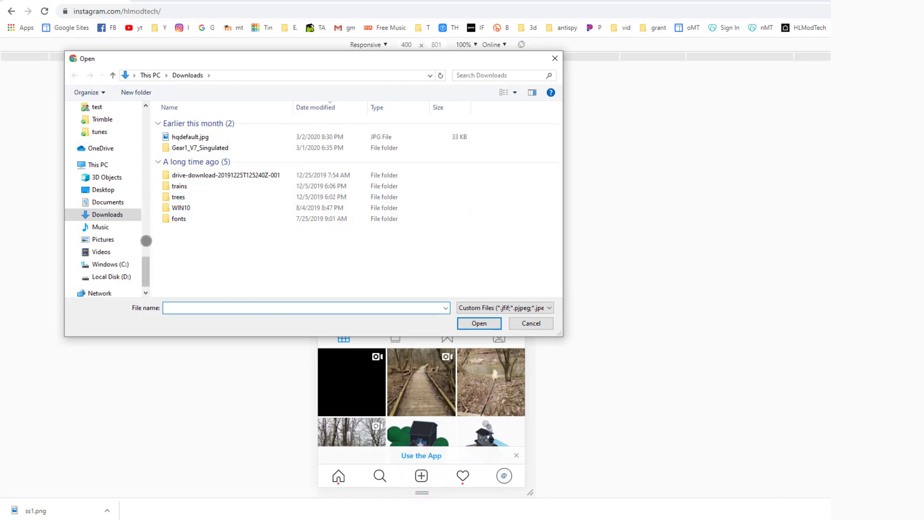
click(108, 212)
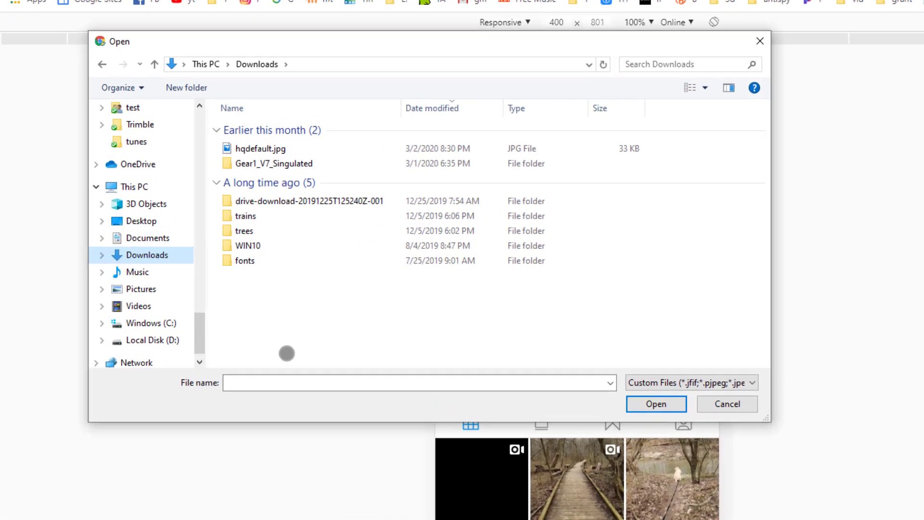
click(199, 307)
text(*.*)
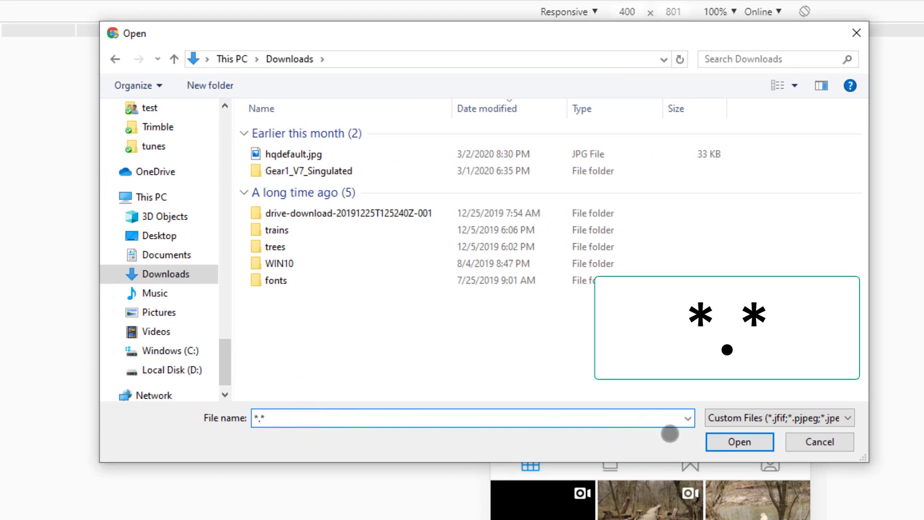
key(Return)
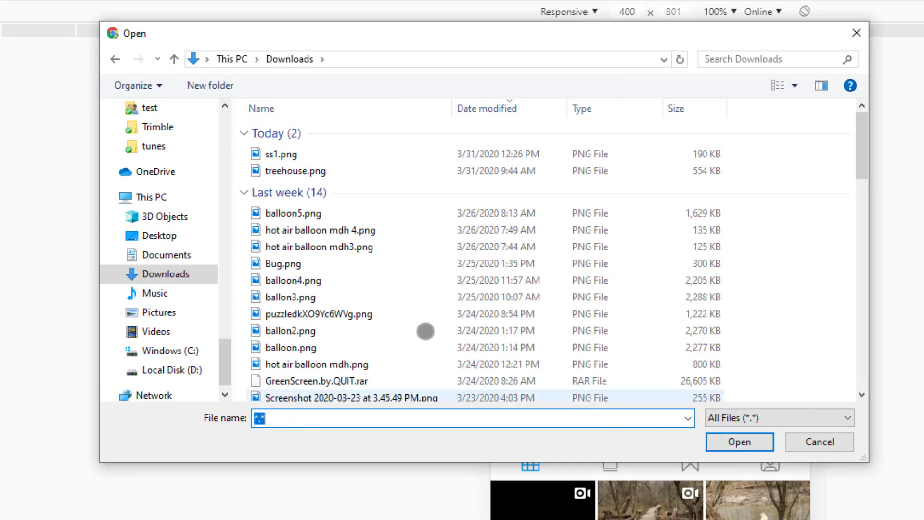
click(273, 155)
double_click(273, 155)
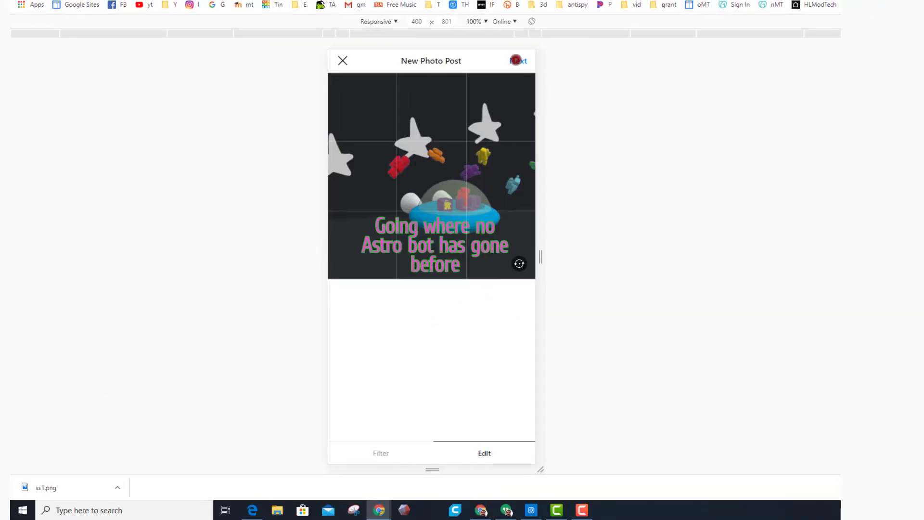
Share the photo with the caption "Love the Spaceships my students are creating TinkerCAD!" and view the post in the Instagram desktop app
click(516, 60)
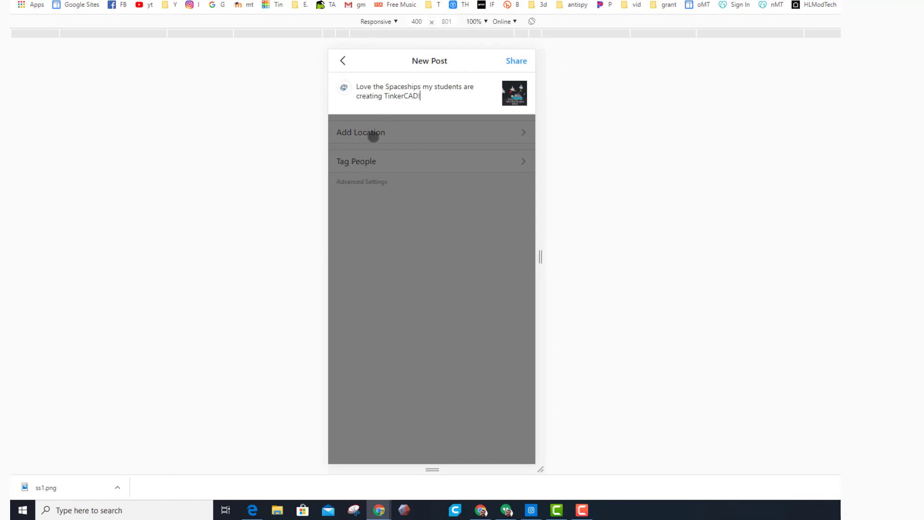
click(516, 62)
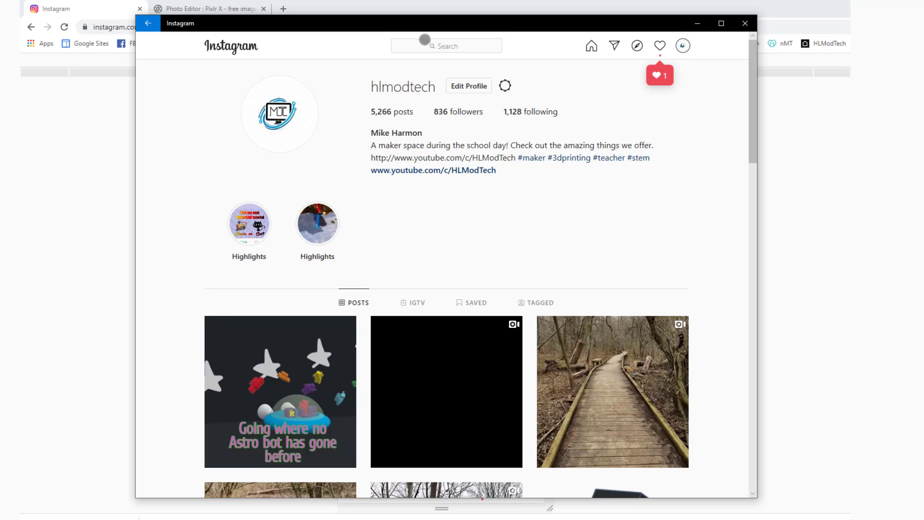
drag(412, 23, 425, 51)
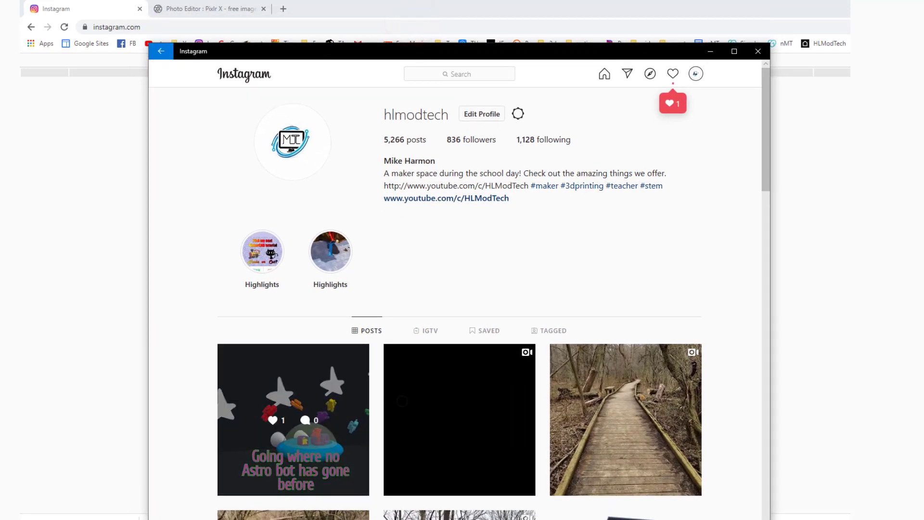